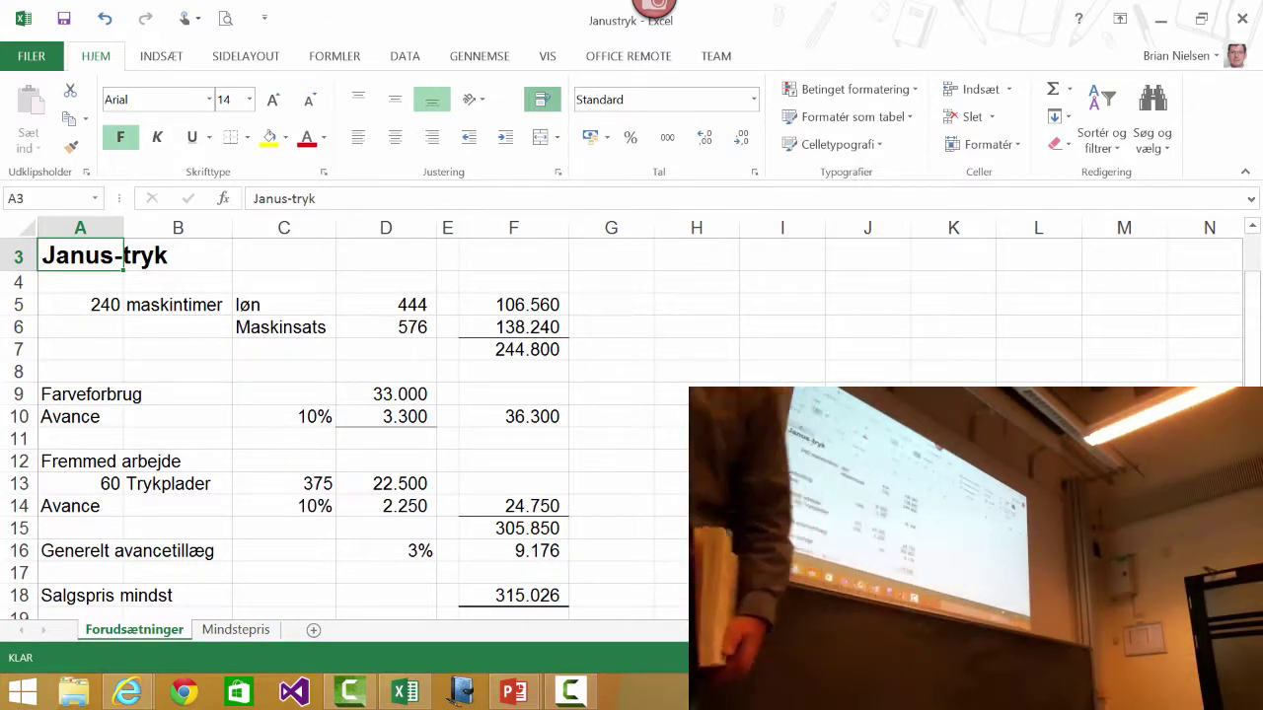
Step: Set the løn rate in D5 and the Maskinsats in D6 to 0
click(385, 282)
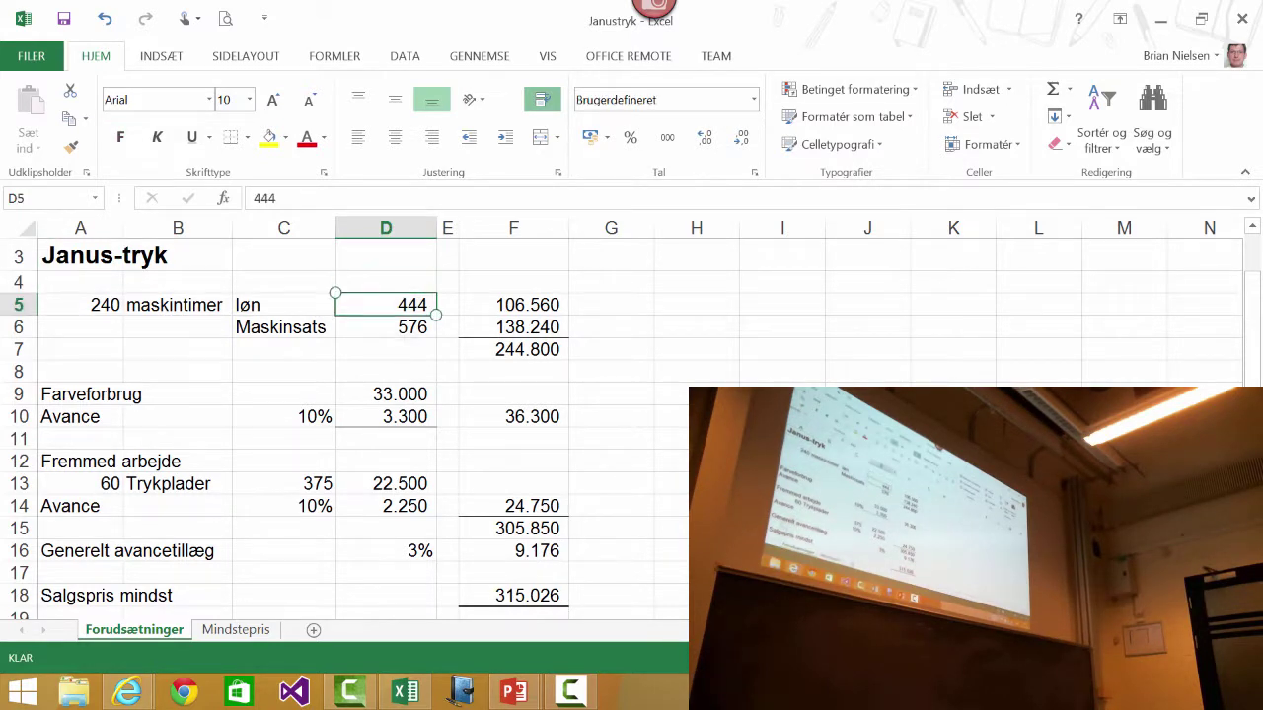
text(0)
key(Return)
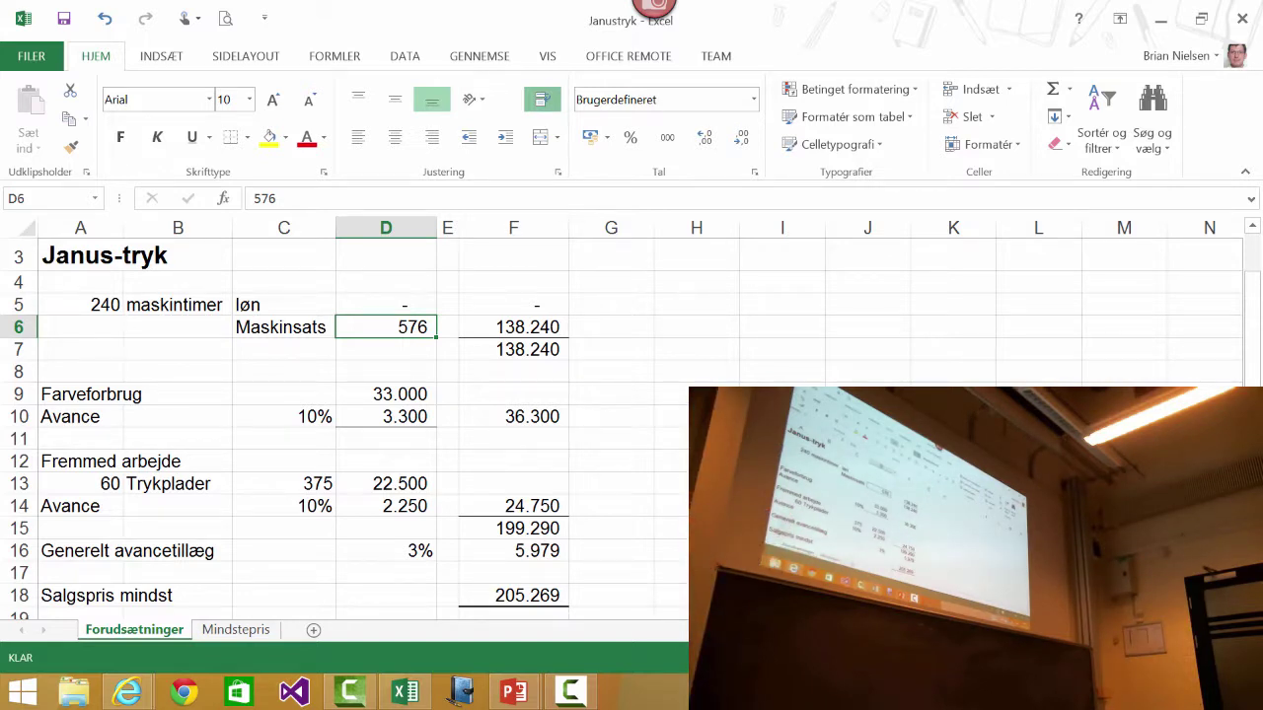
text(0)
key(Return)
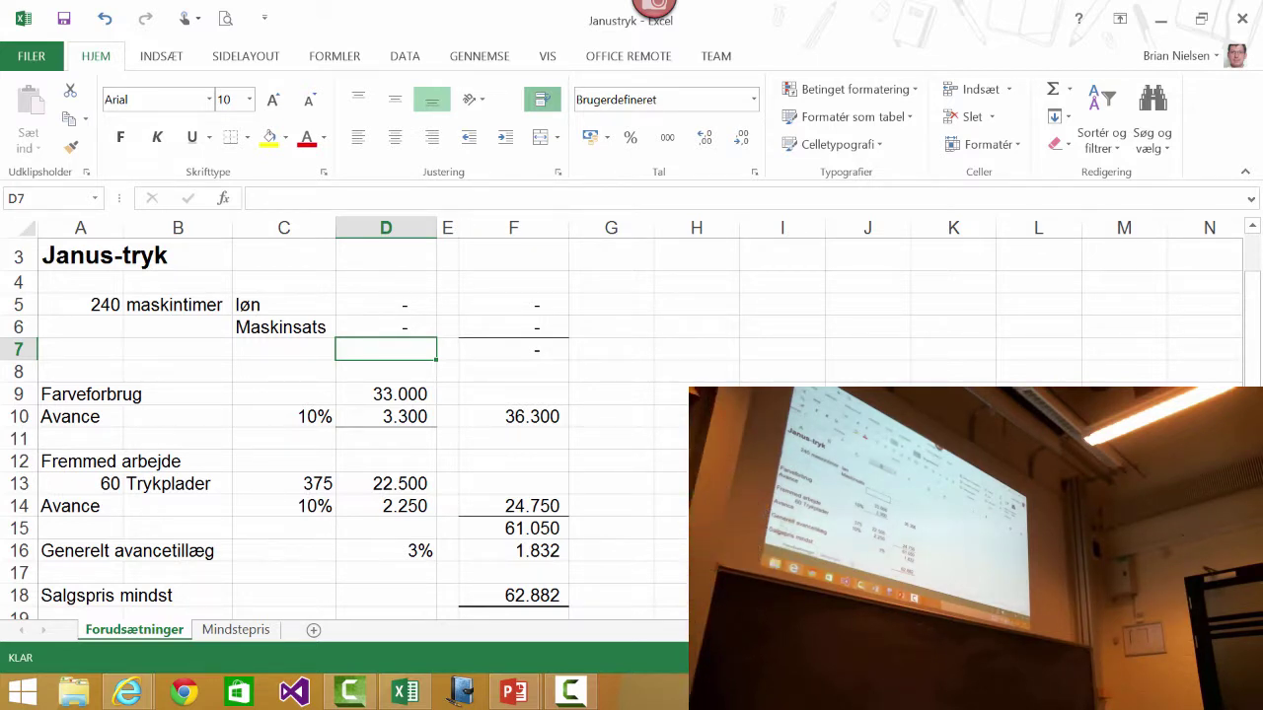
Step: Set the Avance percentage for Farveforbrug in C10 to 0%
key(Down)
key(Down)
key(Down)
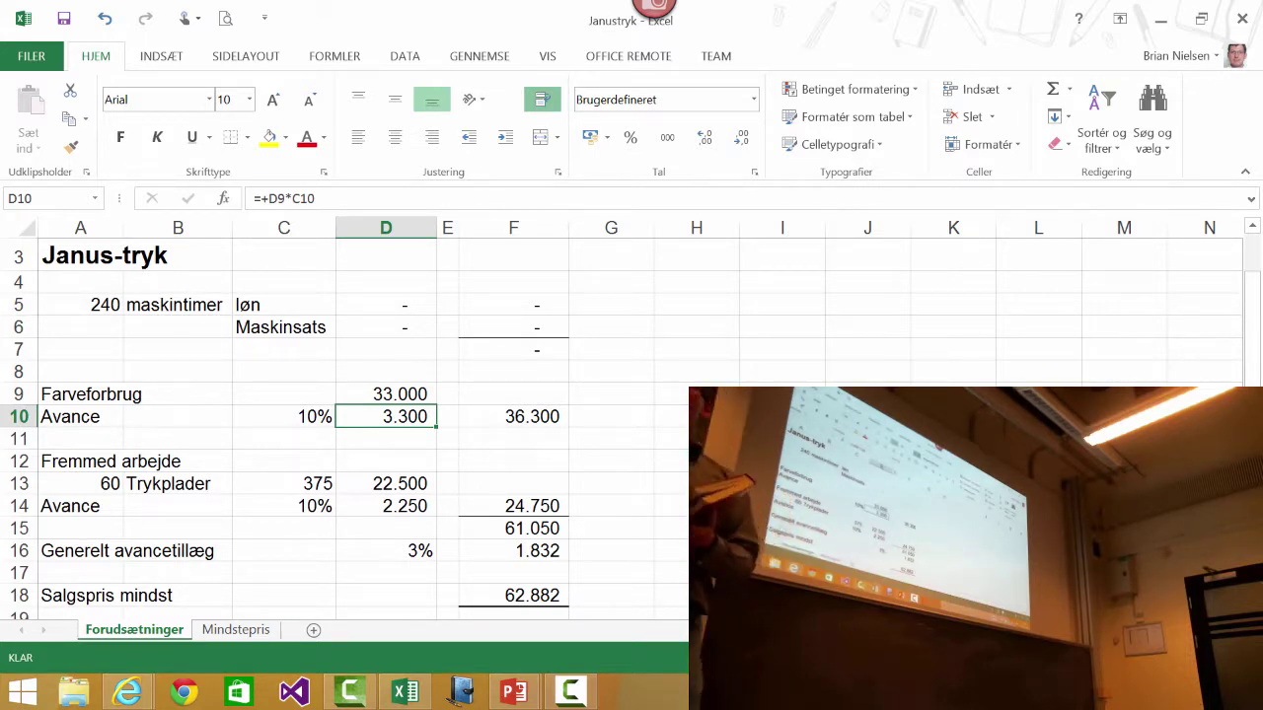
click(283, 417)
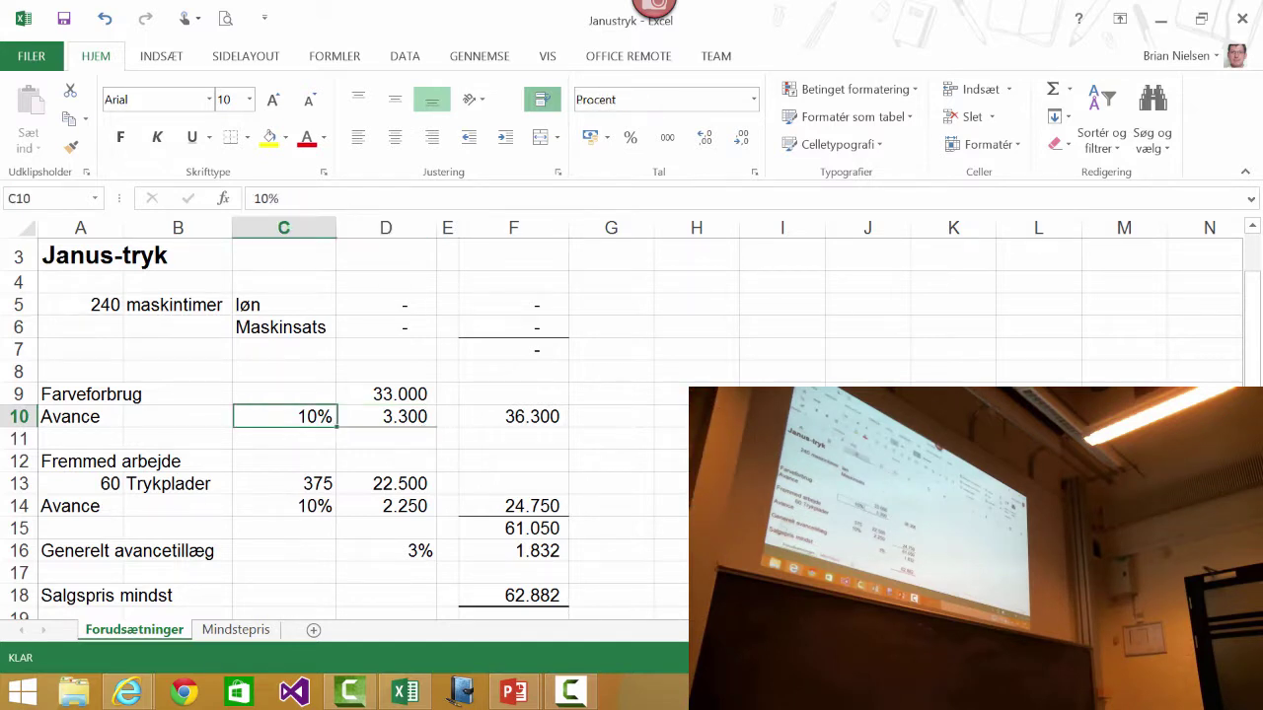
text(0)
key(Return)
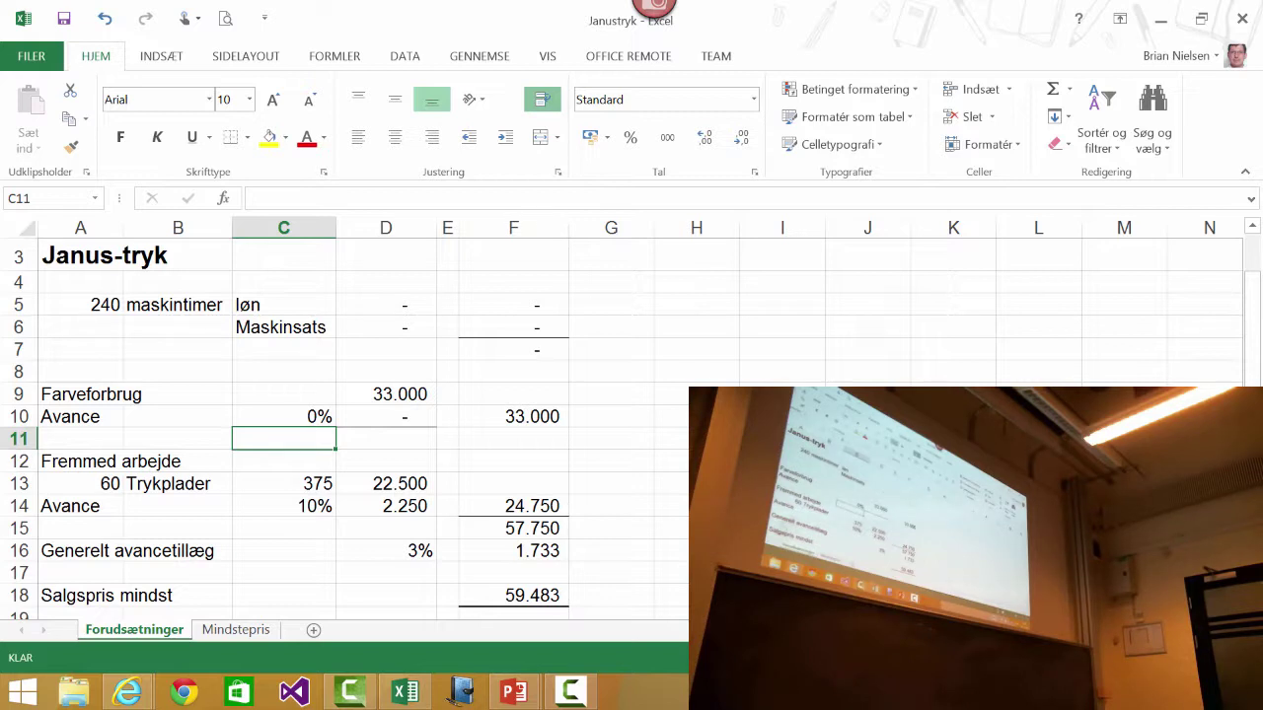
Step: Set the Avance percentage for Fremmed arbejde in C14 to 0%
key(Down)
key(Down)
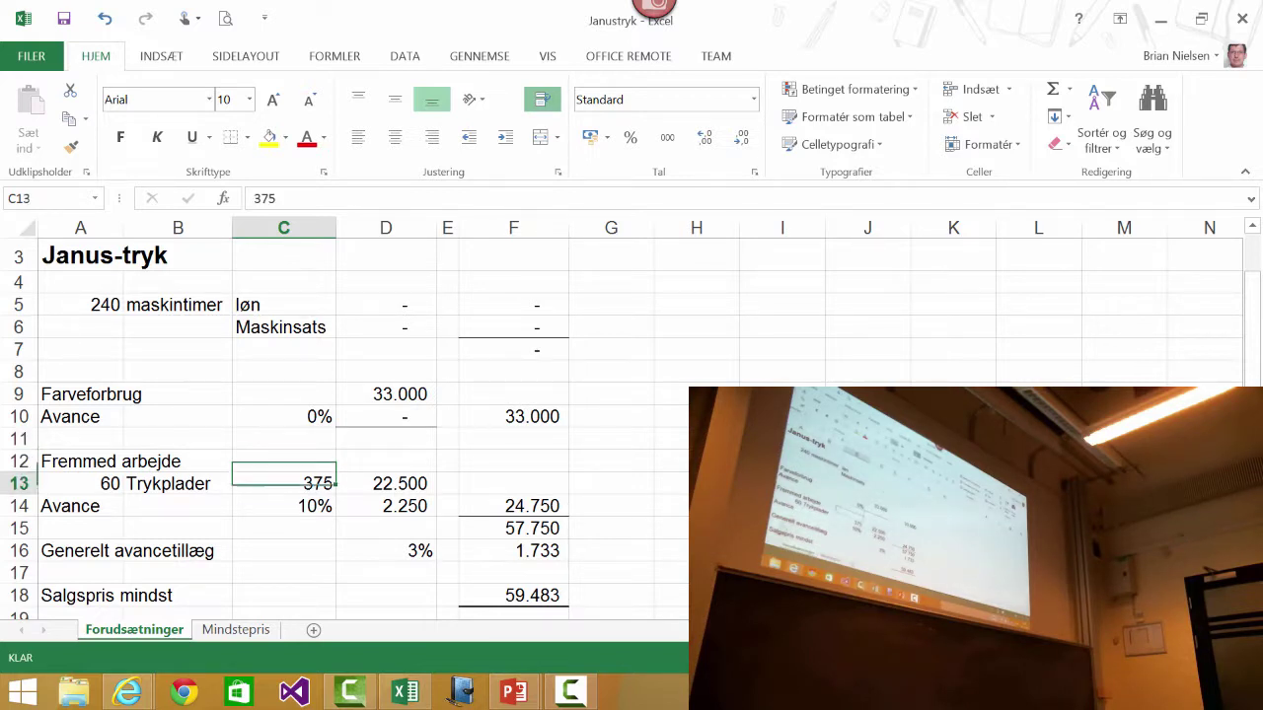
key(Up)
click(283, 483)
click(385, 484)
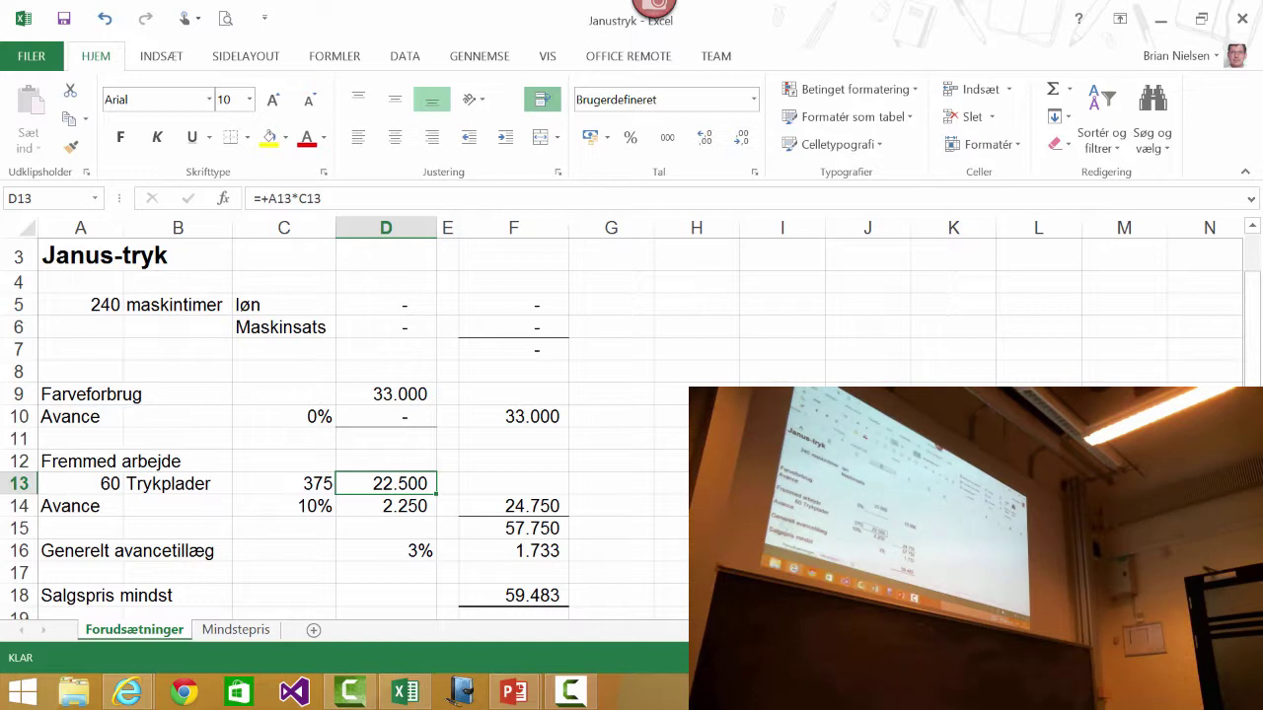
key(Down)
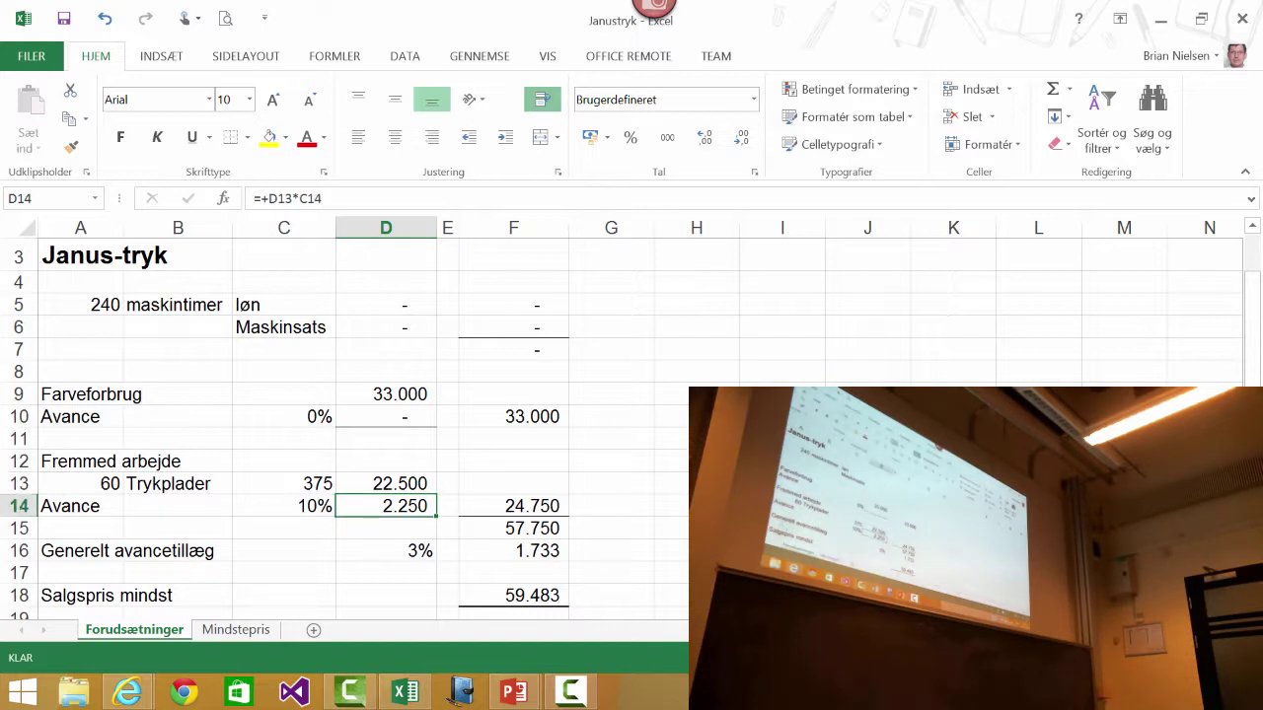
key(Left)
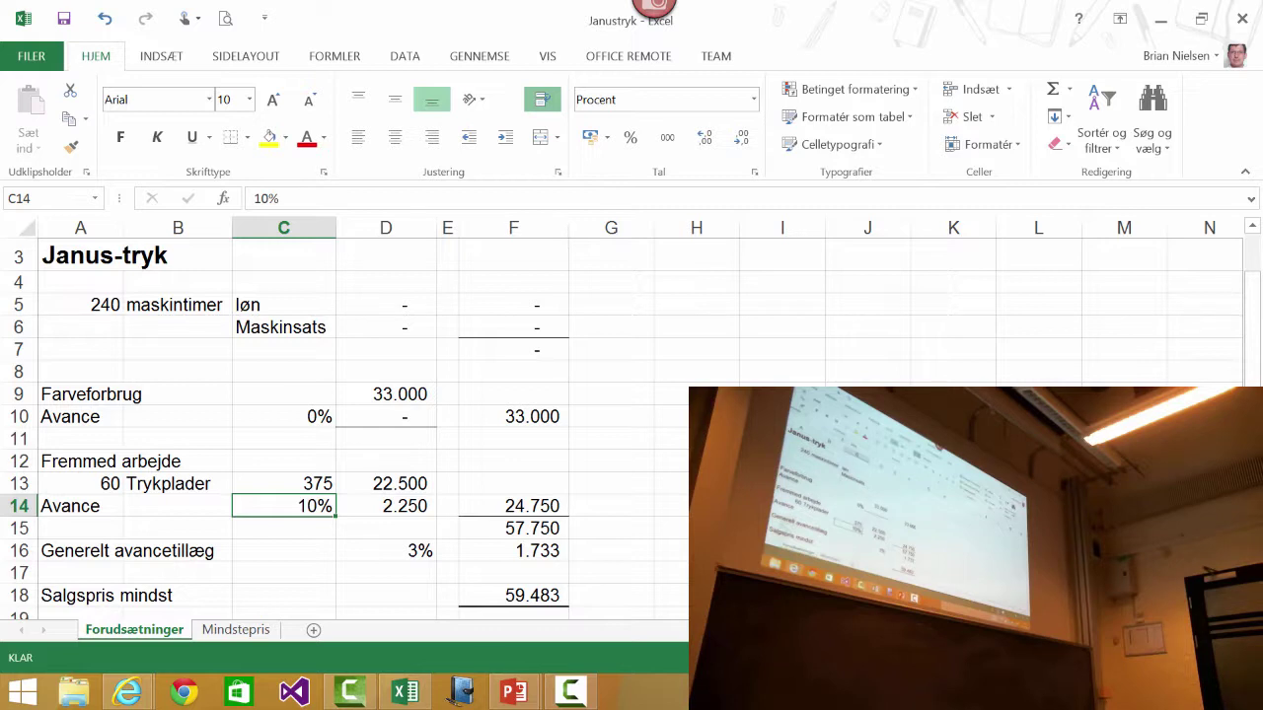
text(0)
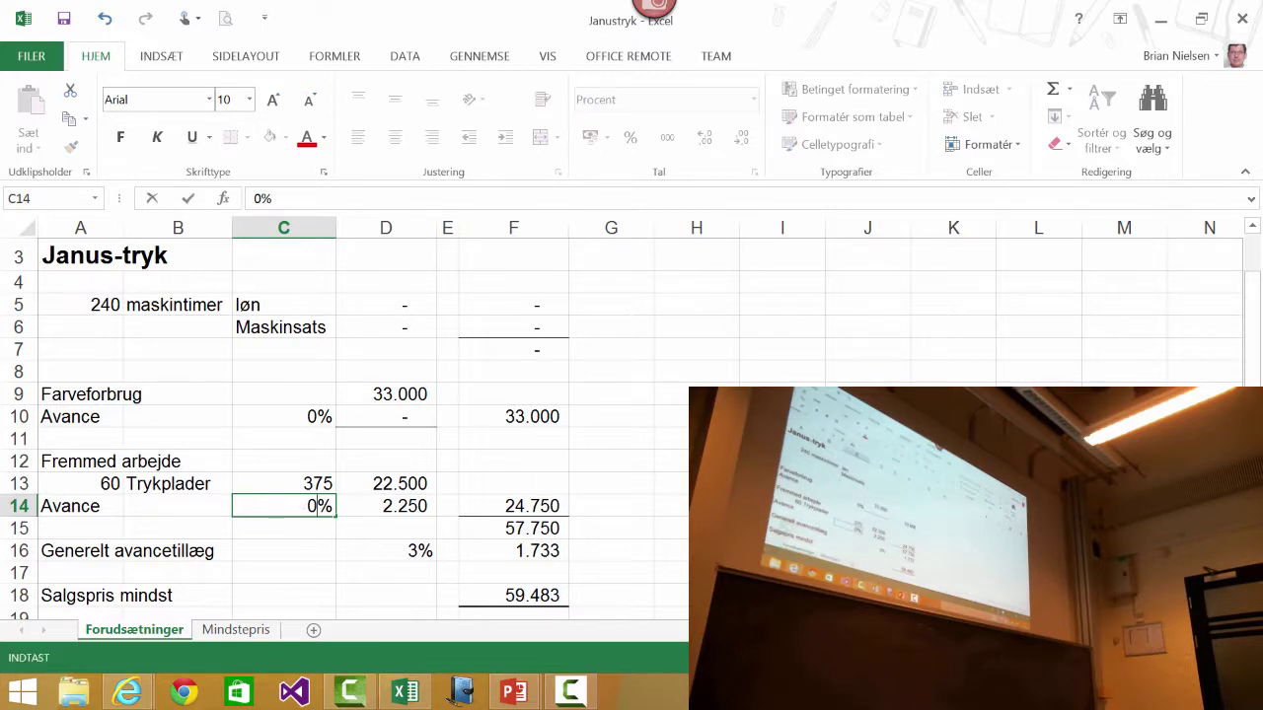
key(Return)
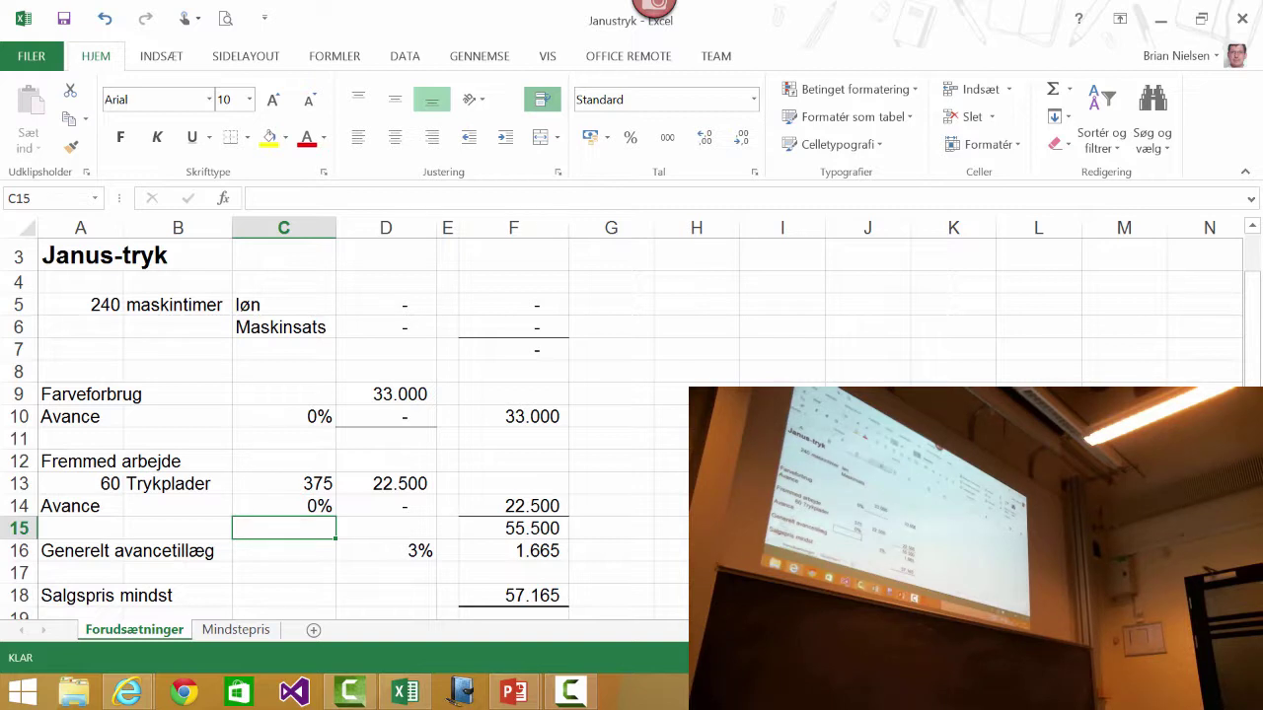
Step: Set the Generelt avancetillæg percentage in D16 to 0%
key(Right)
key(Down)
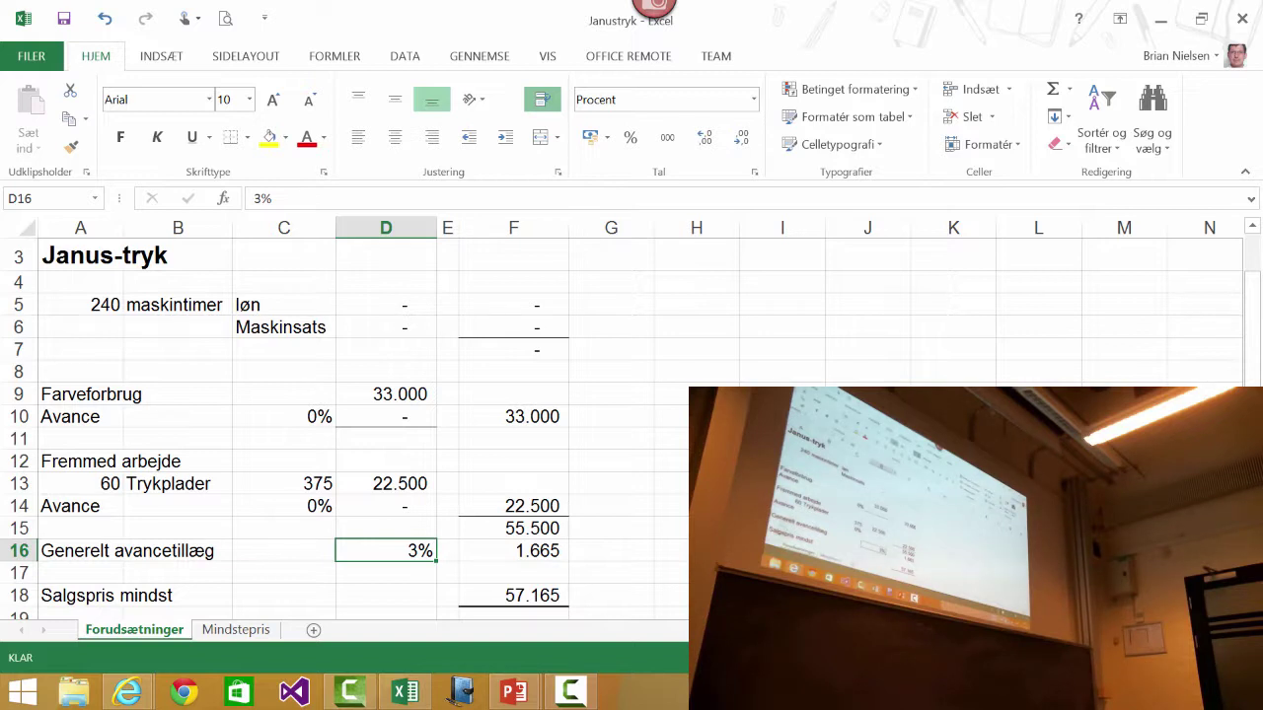
text(0)
key(Return)
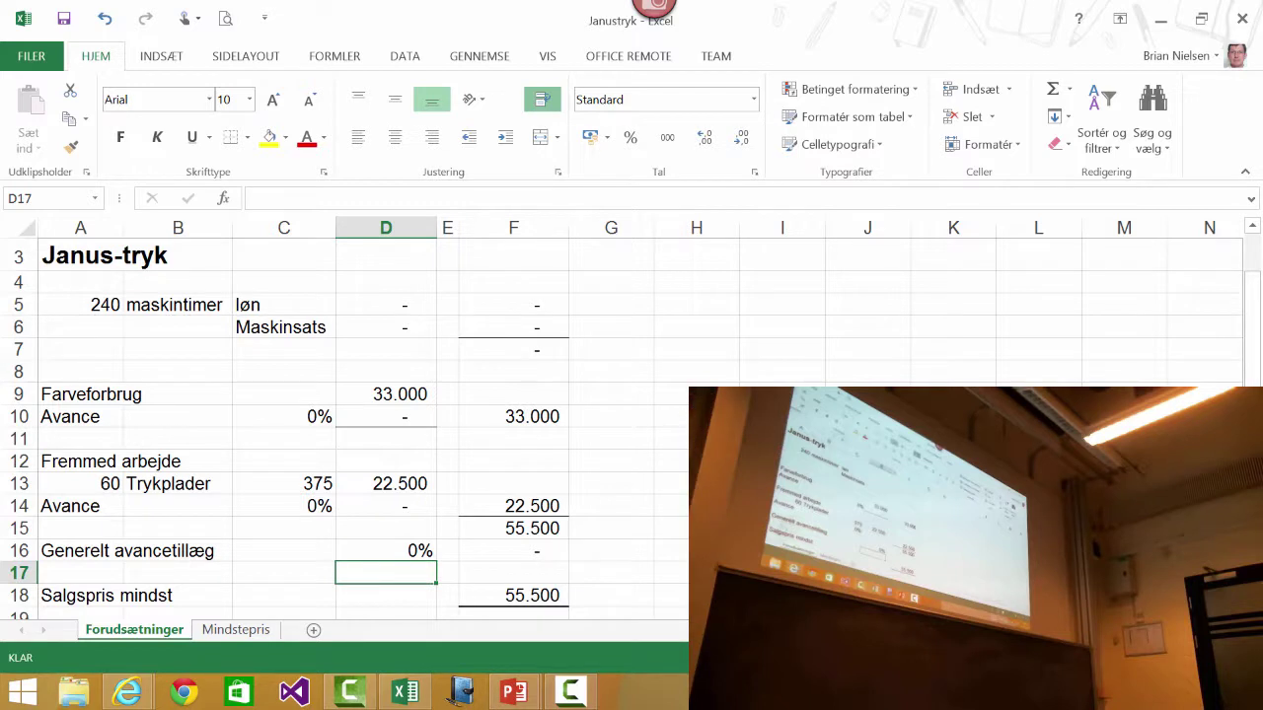
Step: Set the unit price of the Trykplader in C13 to 120
key(Up)
key(Up)
key(Up)
key(Up)
key(Up)
key(Down)
key(Left)
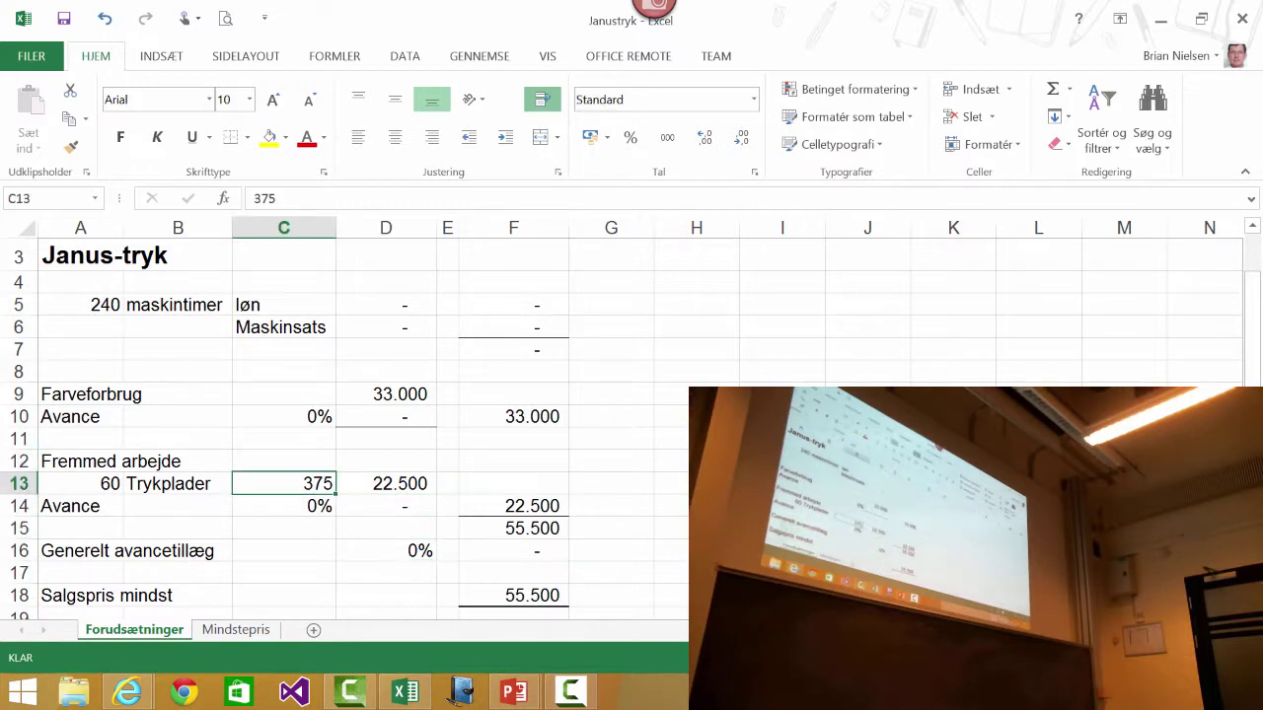
text(120)
key(Return)
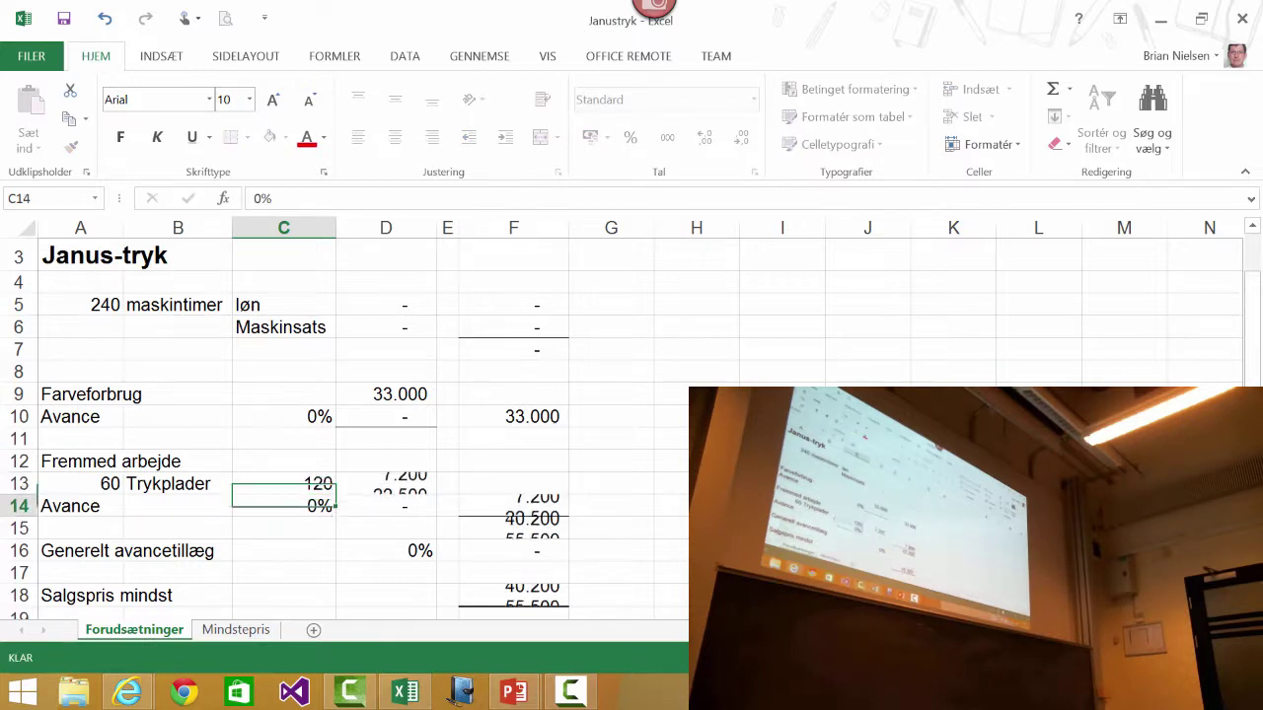